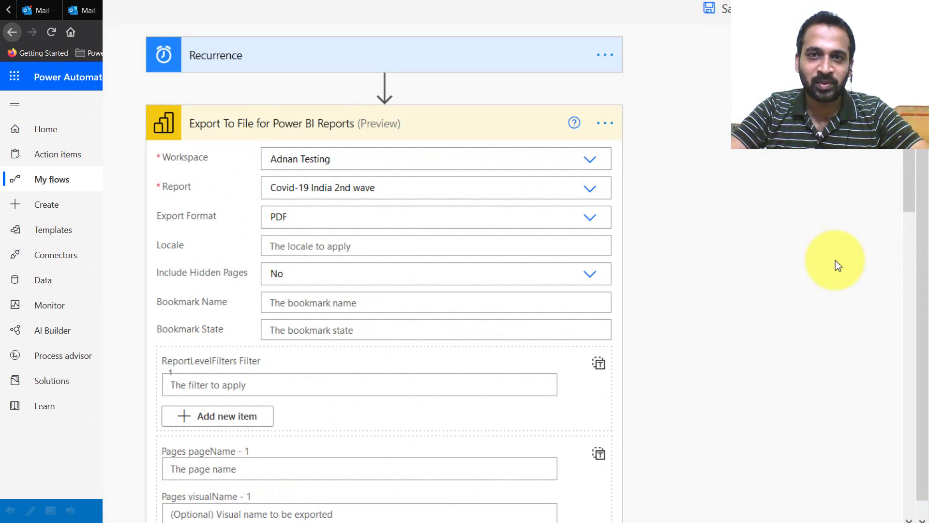
{"action": "scroll", "coordinate": [846, 274], "scroll_direction": "down", "scroll_amount": 2}
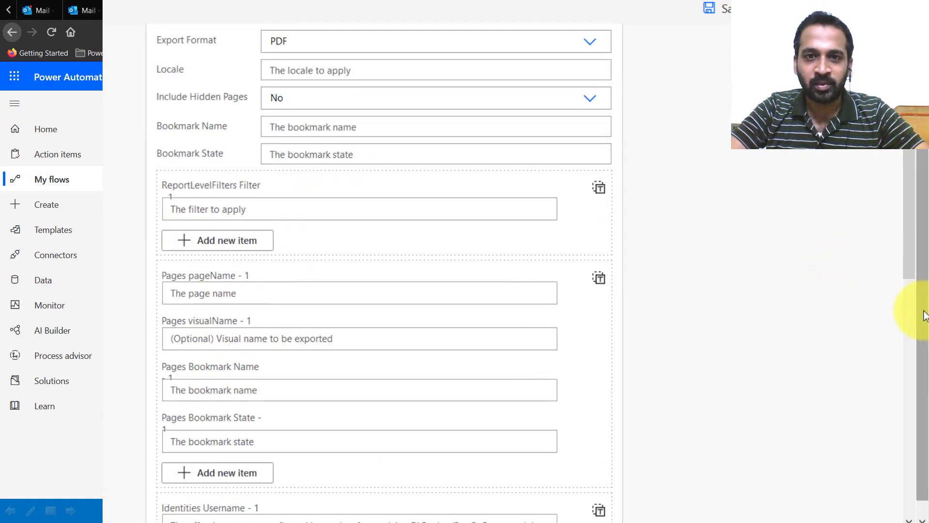
{"action": "scroll", "coordinate": [915, 320], "scroll_direction": "down", "scroll_amount": 1}
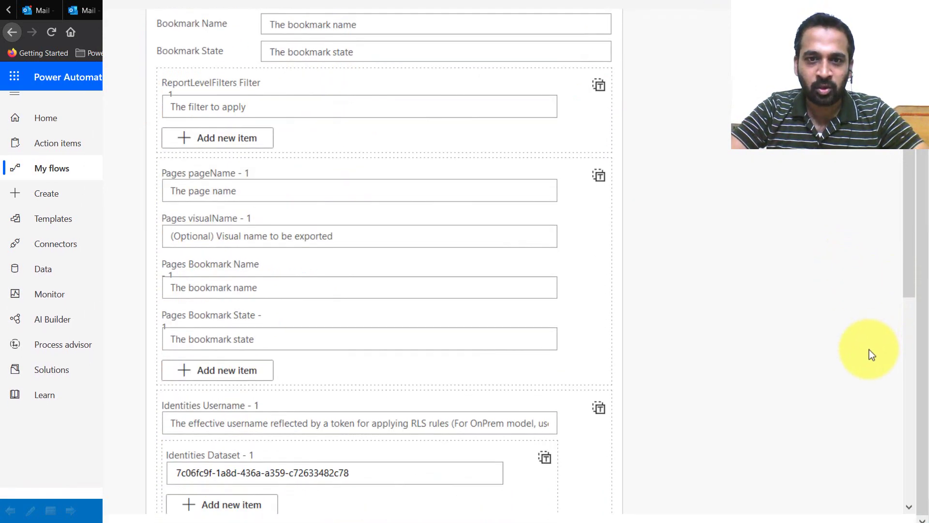
{"action": "scroll", "coordinate": [849, 347], "scroll_direction": "down", "scroll_amount": 1}
{"action": "scroll", "coordinate": [828, 330], "scroll_direction": "down", "scroll_amount": 1}
{"action": "scroll", "coordinate": [827, 331], "scroll_direction": "down", "scroll_amount": 1}
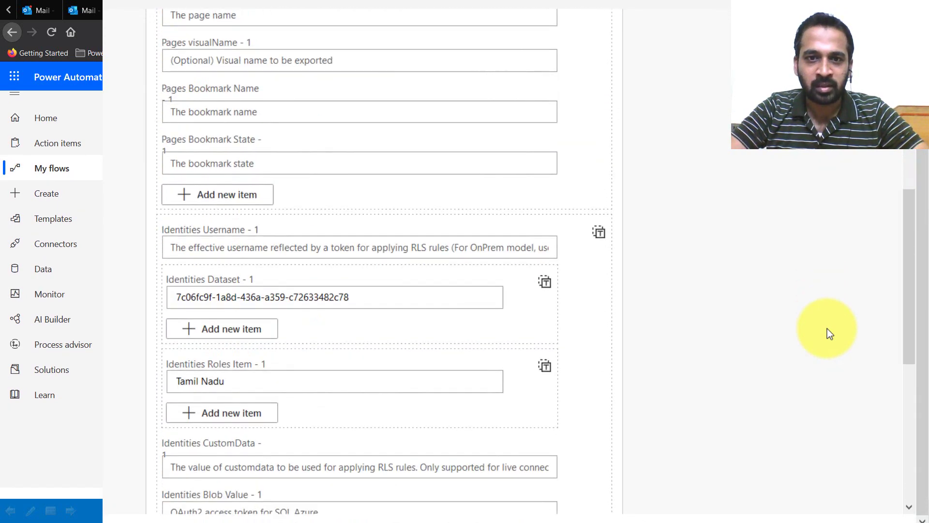
{"action": "scroll", "coordinate": [827, 331], "scroll_direction": "down", "scroll_amount": 1}
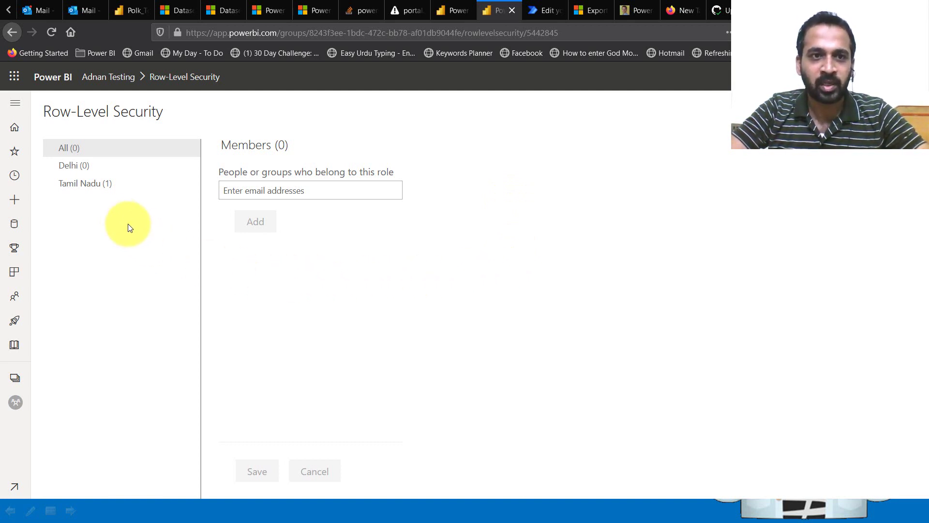
{"action": "mouse_move", "coordinate": [85, 183]}
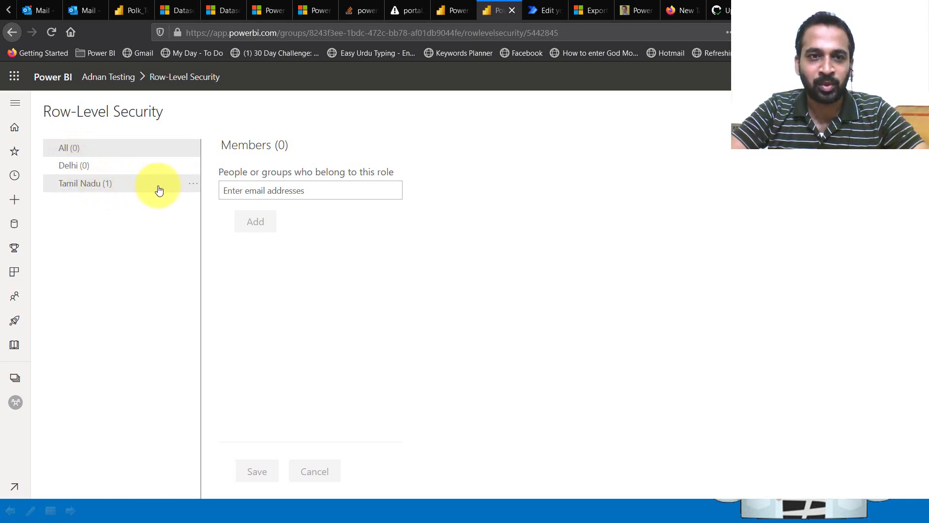
- Test the report as the Tamil Nadu role, then switch the viewed role to Delhi
{"action": "left_click", "coordinate": [193, 187]}
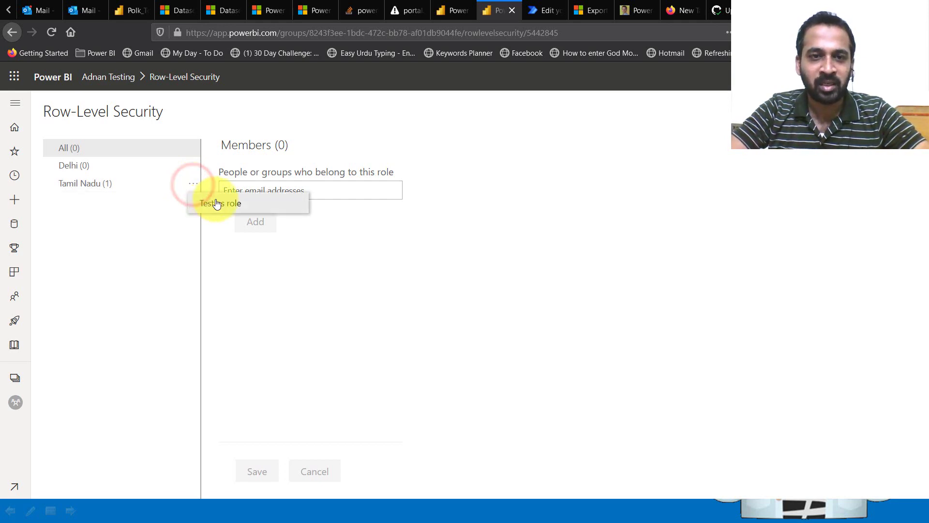
{"action": "left_click", "coordinate": [220, 204]}
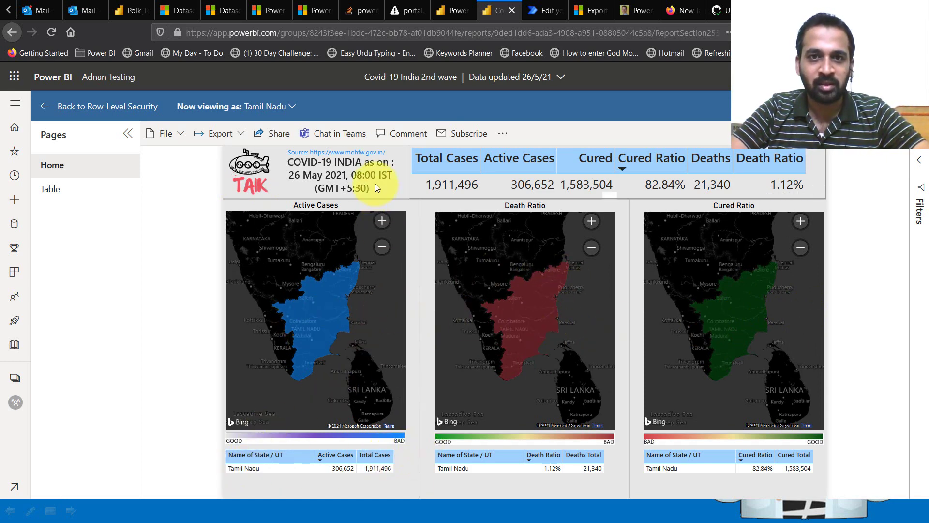
{"action": "left_click", "coordinate": [291, 105]}
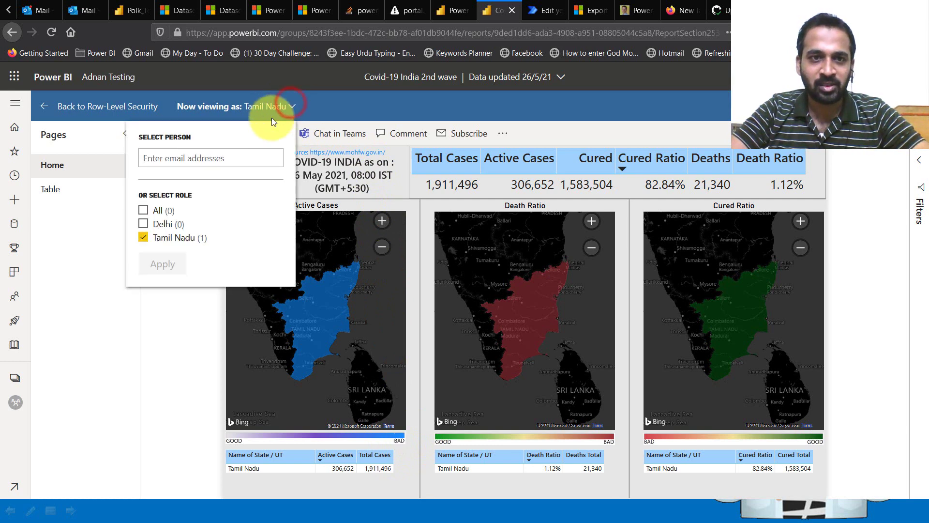
{"action": "left_click", "coordinate": [143, 224]}
{"action": "left_click", "coordinate": [143, 238]}
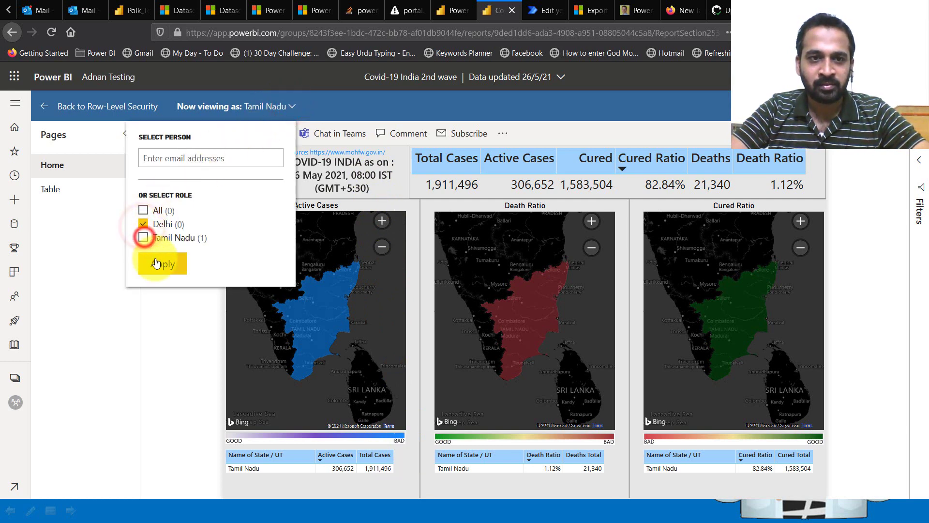
{"action": "left_click", "coordinate": [156, 264]}
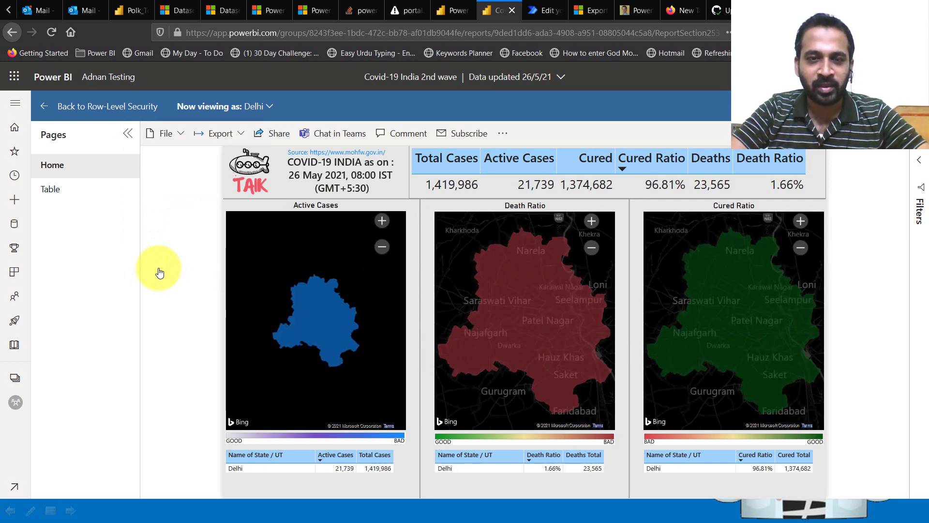
- View the report as the All role, then return to the Adnan Testing workspace list
{"action": "left_click", "coordinate": [269, 107]}
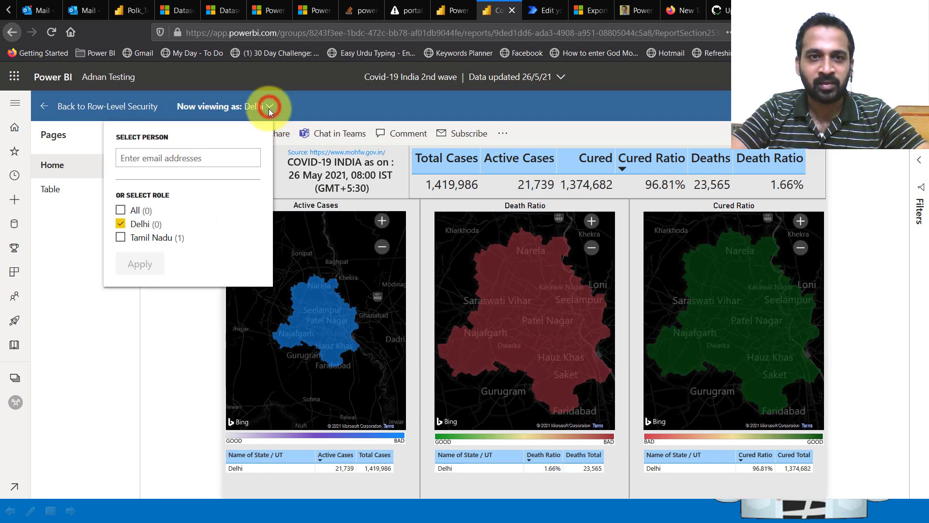
{"action": "left_click", "coordinate": [121, 210]}
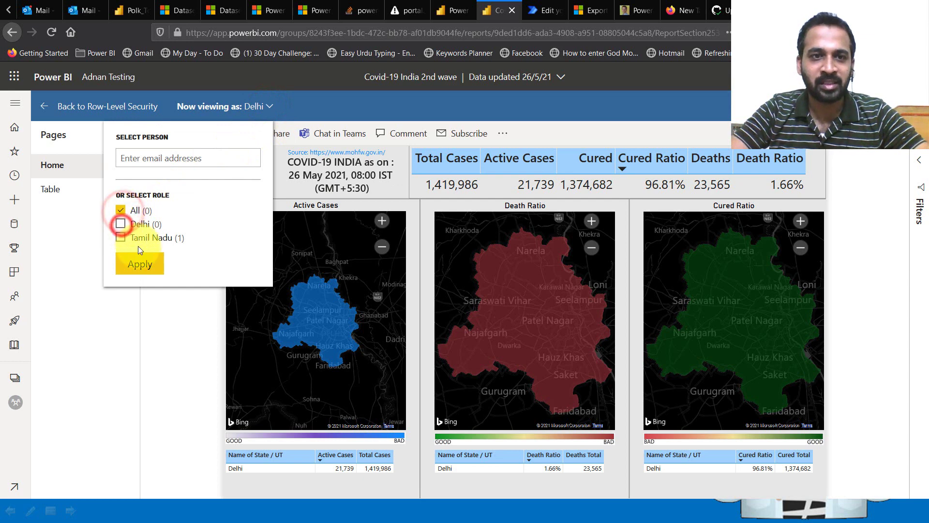
{"action": "left_click", "coordinate": [139, 263]}
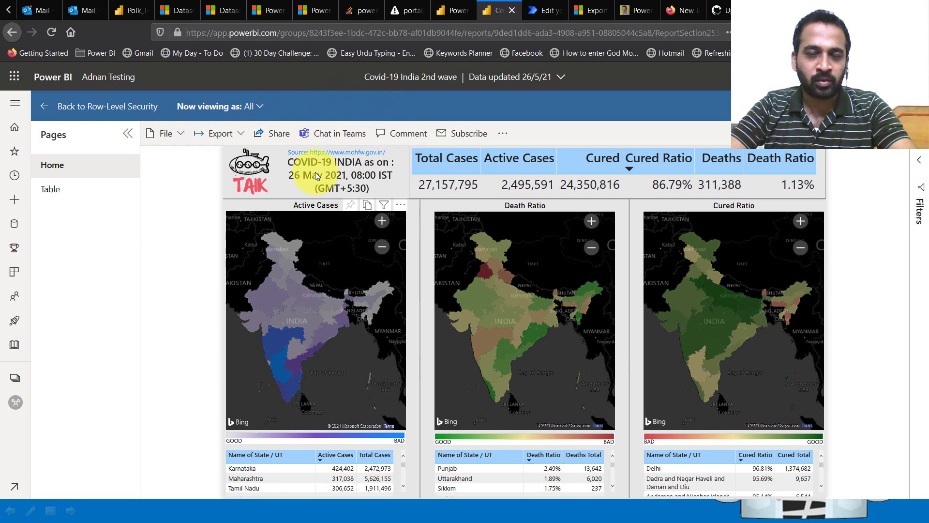
{"action": "mouse_move", "coordinate": [340, 169]}
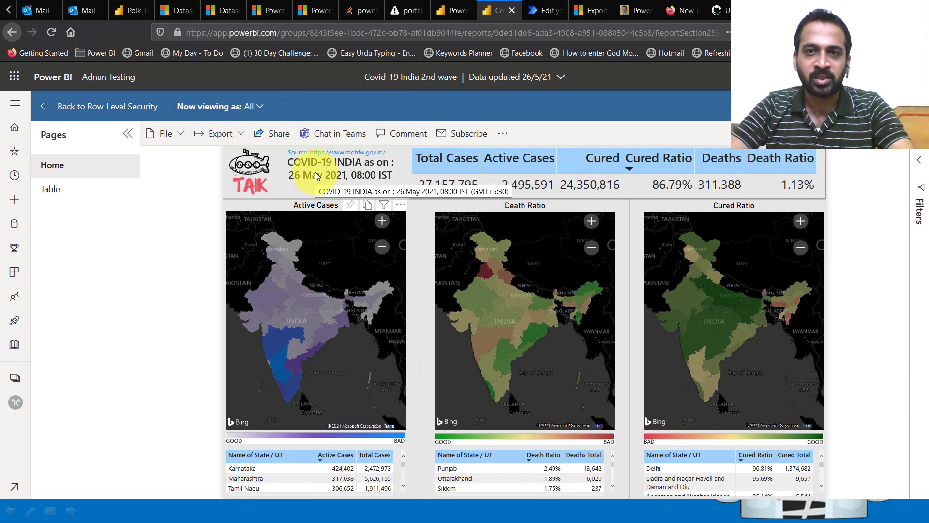
{"action": "key", "text": "ctrl+shift+Tab"}
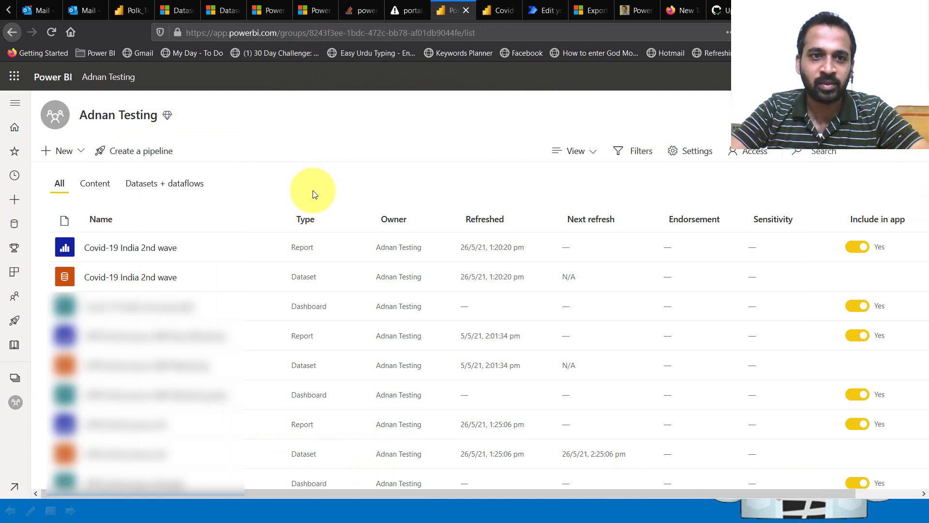
{"action": "mouse_move", "coordinate": [277, 282]}
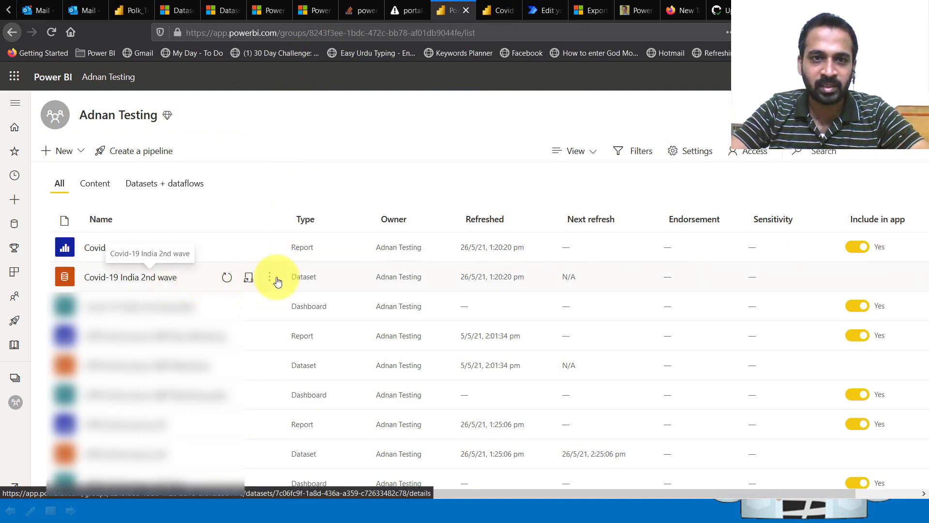
- Open the Covid-19 India 2nd wave dataset settings and select its dataset ID in the address
{"action": "left_click", "coordinate": [270, 280]}
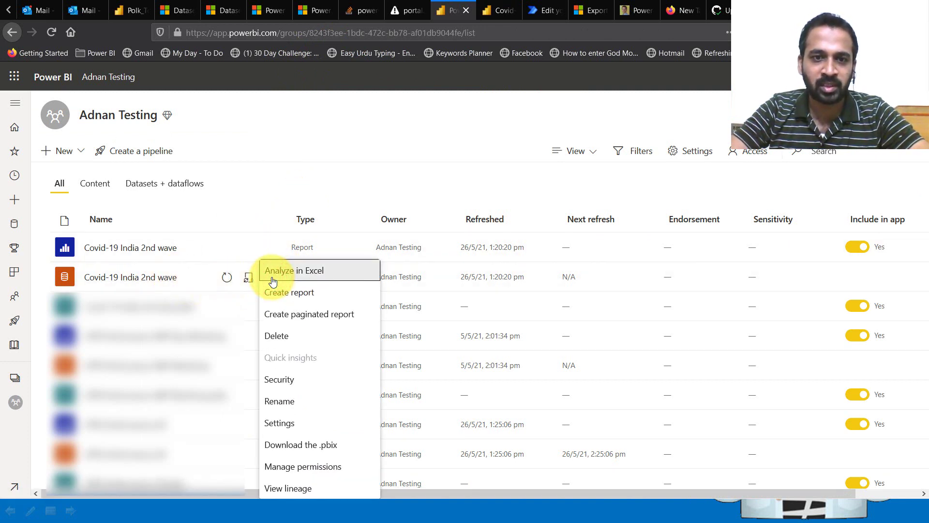
{"action": "left_click", "coordinate": [280, 422]}
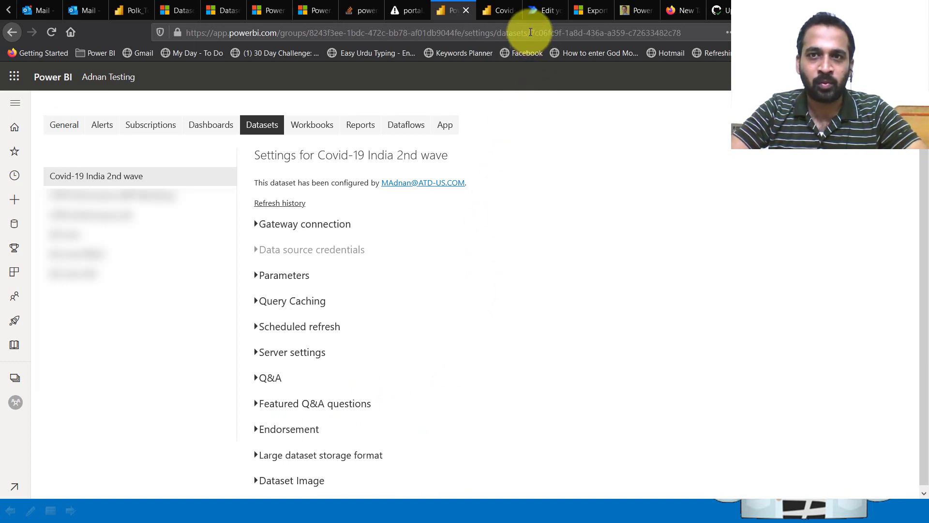
{"action": "left_click_drag", "start_coordinate": [531, 32], "coordinate": [693, 32]}
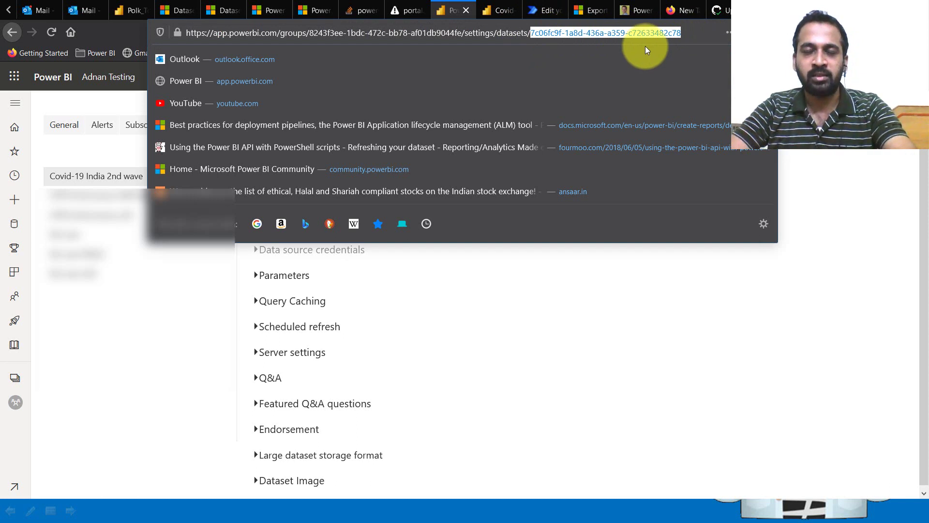
{"action": "left_click", "coordinate": [518, 292]}
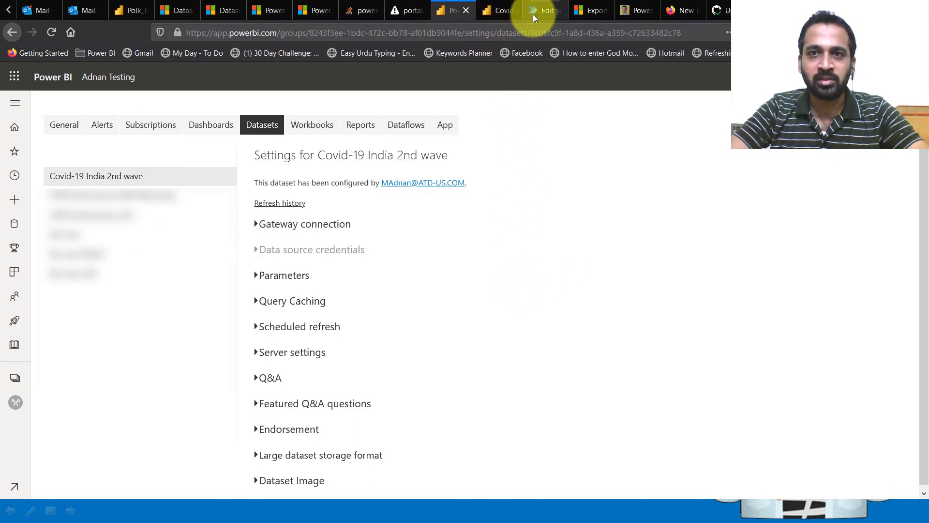
- Go back to the Row-Level Security page after rechecking the dataset settings
{"action": "left_click", "coordinate": [508, 11]}
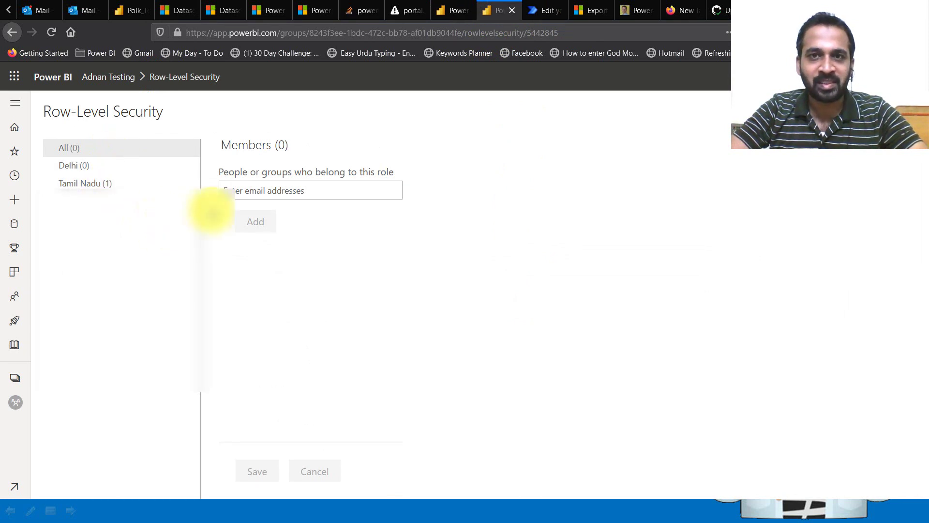
{"action": "left_click", "coordinate": [454, 13]}
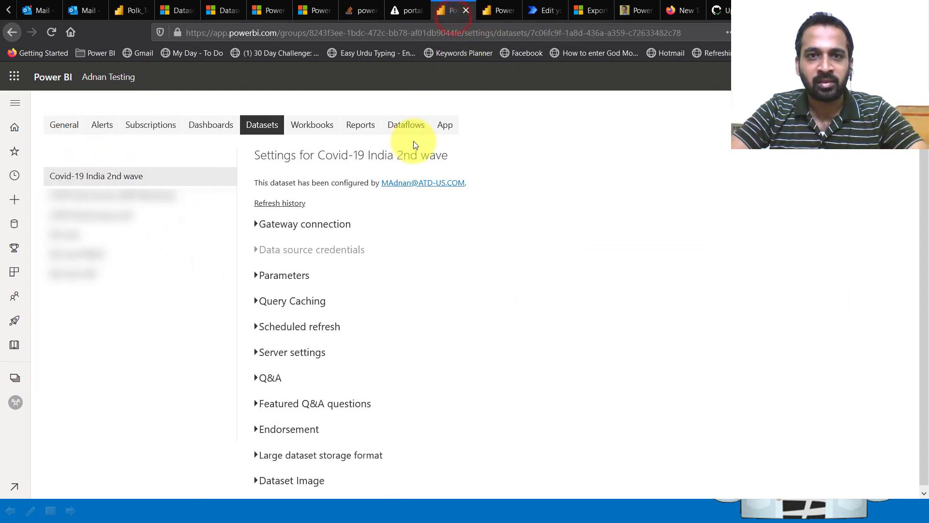
{"action": "left_click", "coordinate": [504, 11]}
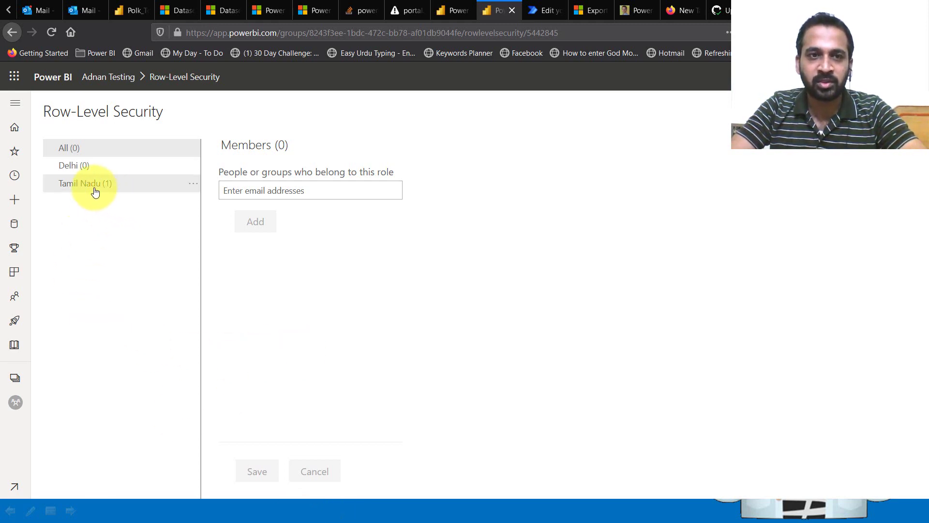
- Return to the flow editor and review the Export To File Identities Username field
{"action": "left_click", "coordinate": [544, 15]}
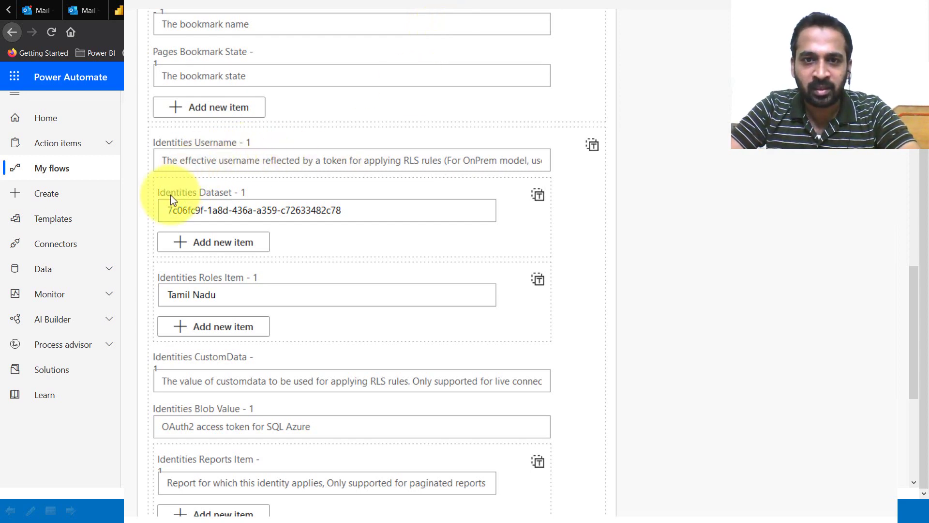
{"action": "left_click_drag", "start_coordinate": [153, 144], "coordinate": [255, 143]}
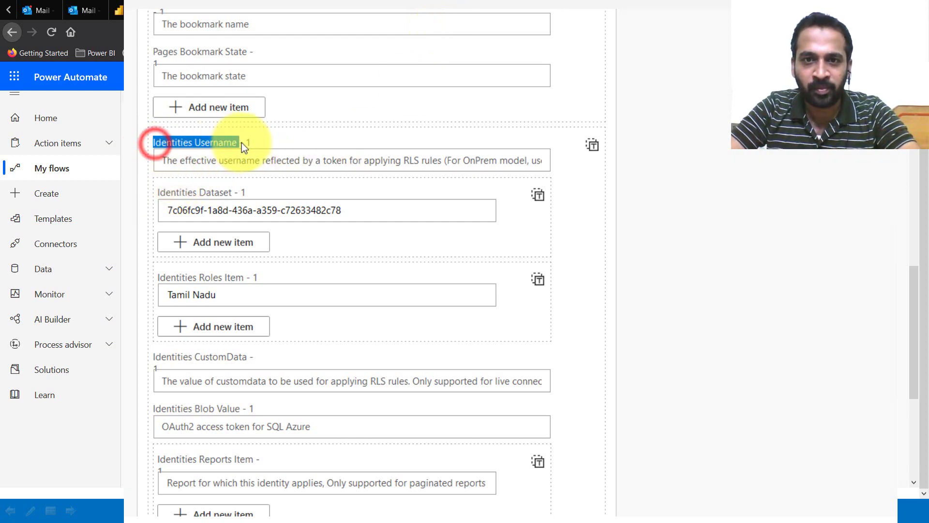
{"action": "mouse_move", "coordinate": [316, 160]}
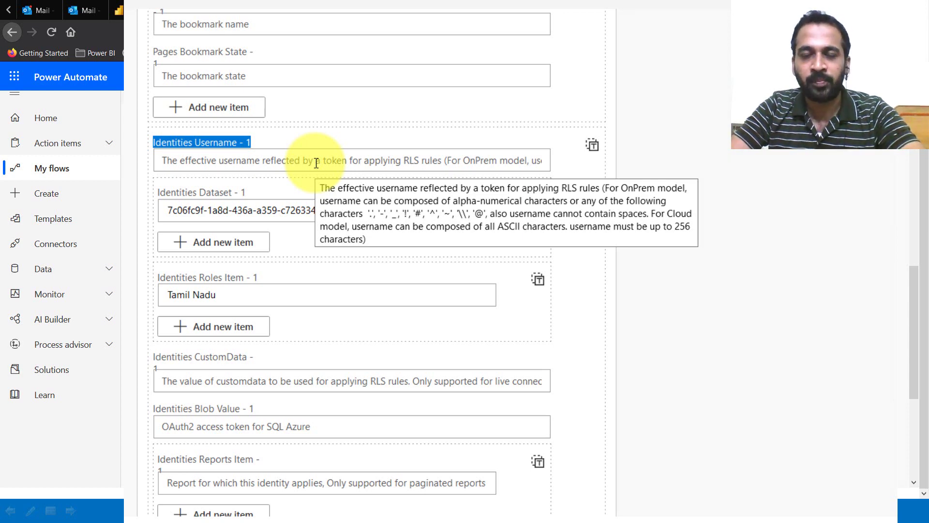
- Start entering the service account email in Identities Username - 1
{"action": "left_click", "coordinate": [317, 162]}
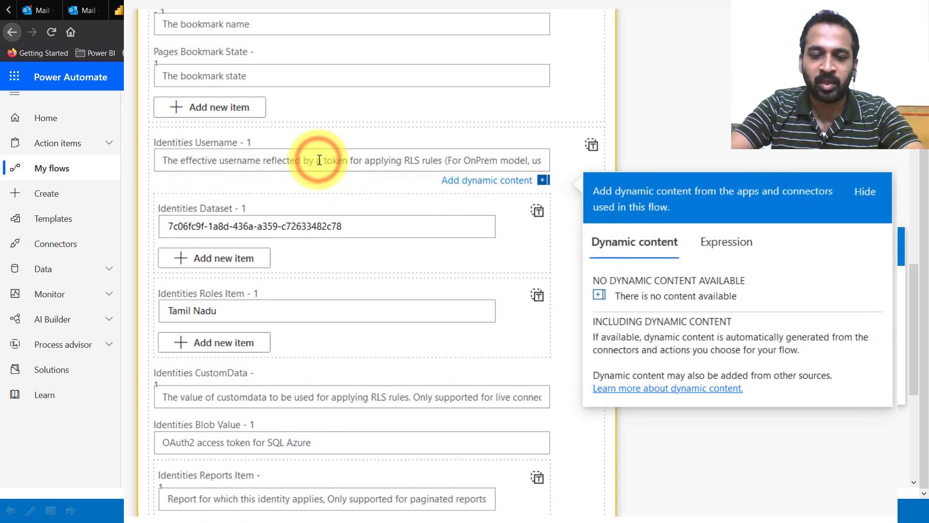
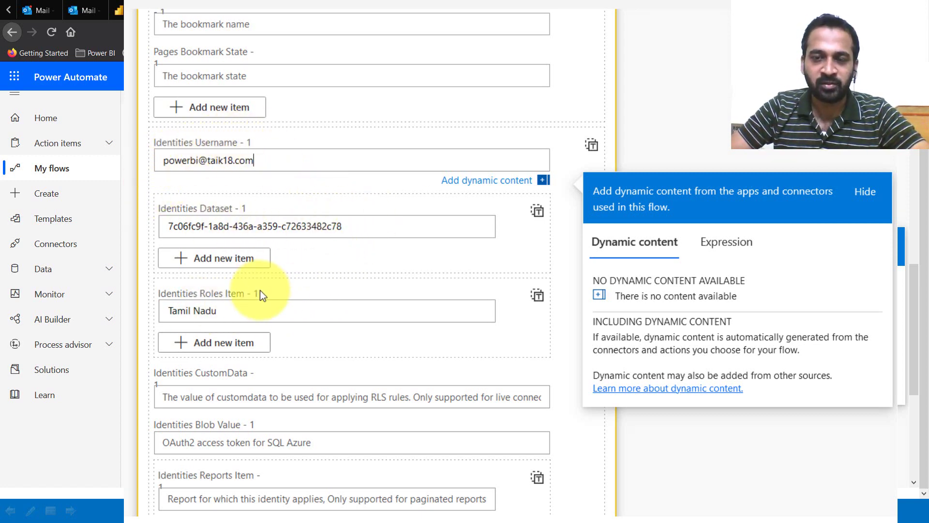
{"action": "scroll", "coordinate": [327, 189], "scroll_direction": "up", "scroll_amount": 5}
{"action": "scroll", "coordinate": [333, 141], "scroll_direction": "up", "scroll_amount": 3}
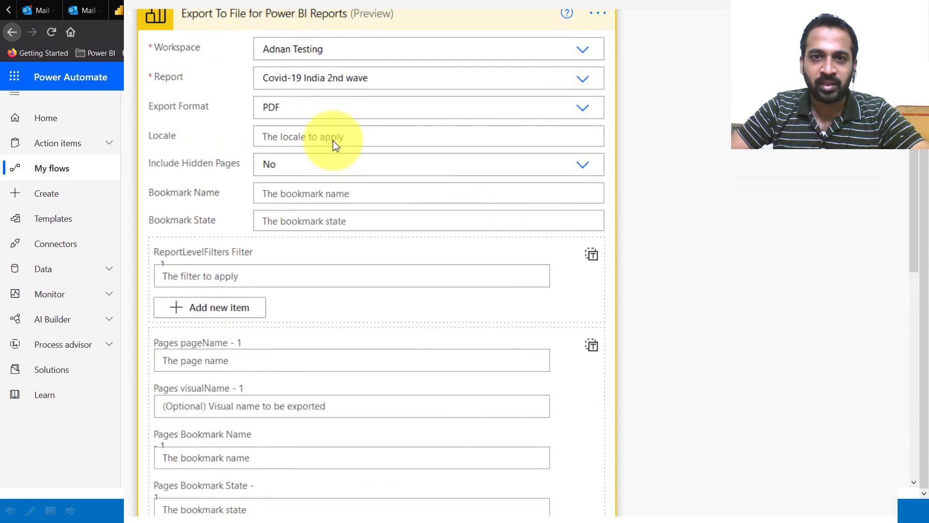
{"action": "scroll", "coordinate": [352, 117], "scroll_direction": "up", "scroll_amount": 1}
- Collapse the Export To File step and expand Send an email notification (V3)
{"action": "left_click", "coordinate": [350, 111]}
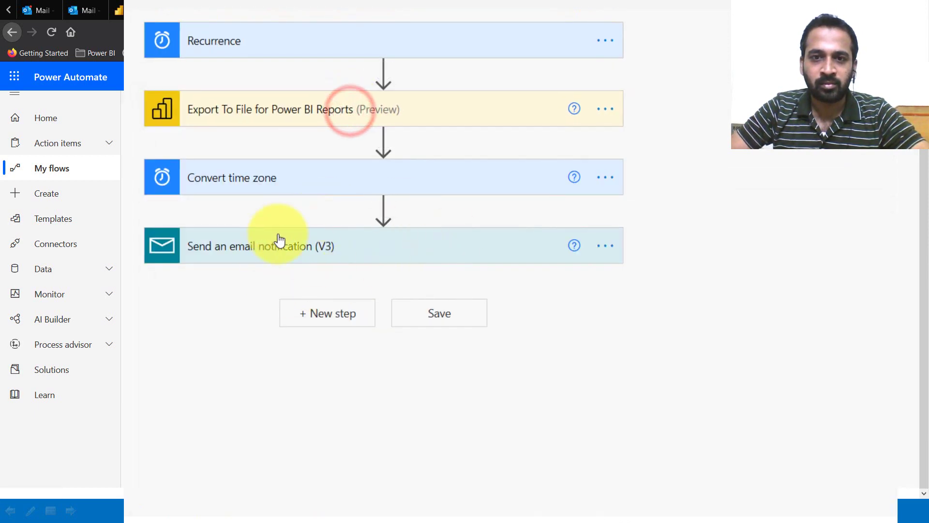
{"action": "left_click", "coordinate": [332, 245]}
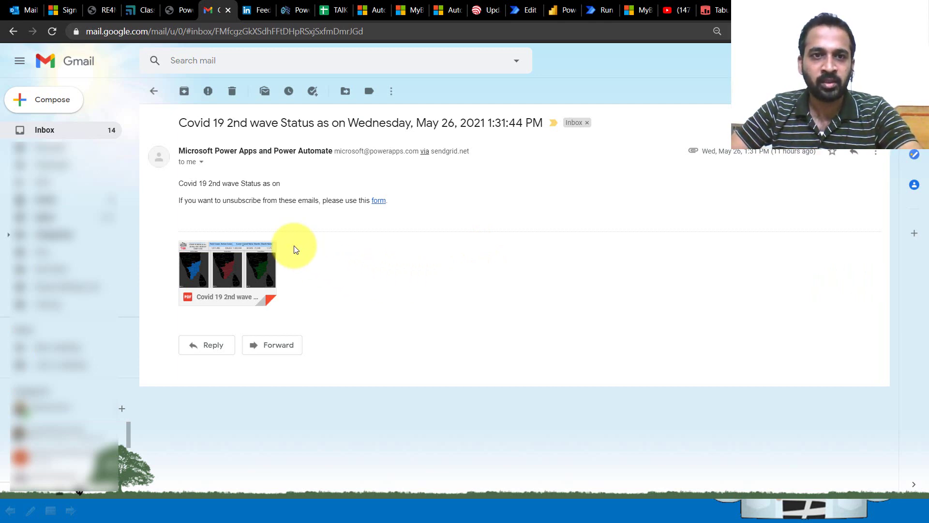
- Preview the emailed Covid 19 2nd wave PDF attachment
{"action": "left_click", "coordinate": [226, 259]}
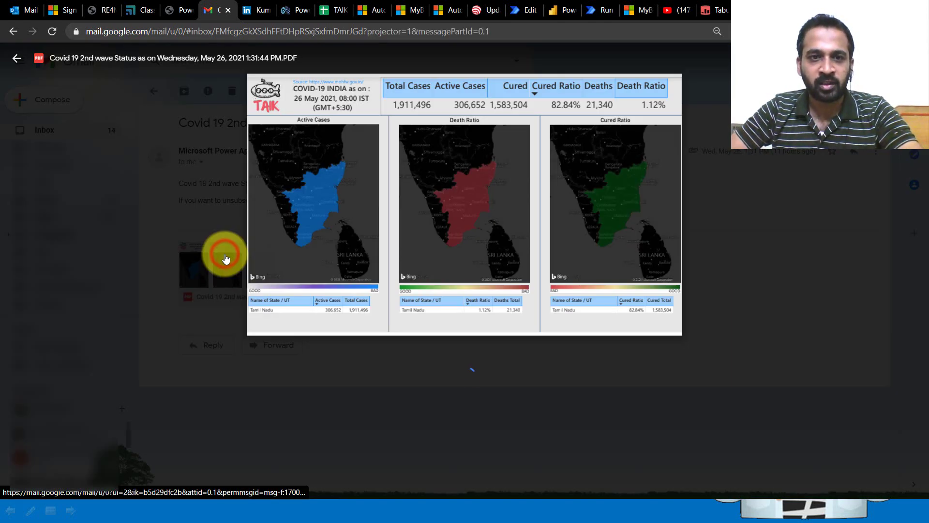